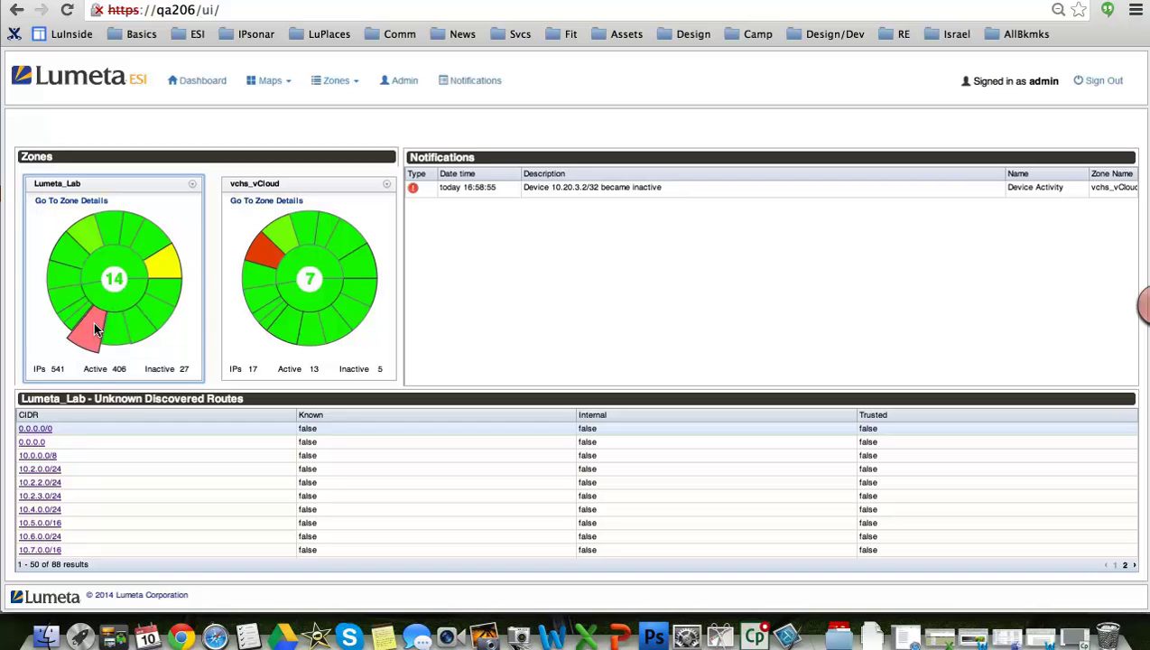
View the Lumeta_Lab unknown routes, self-signed SSL certificates and off-target-list unknown devices lists
left_click(94, 321)
mouse_move(162, 262)
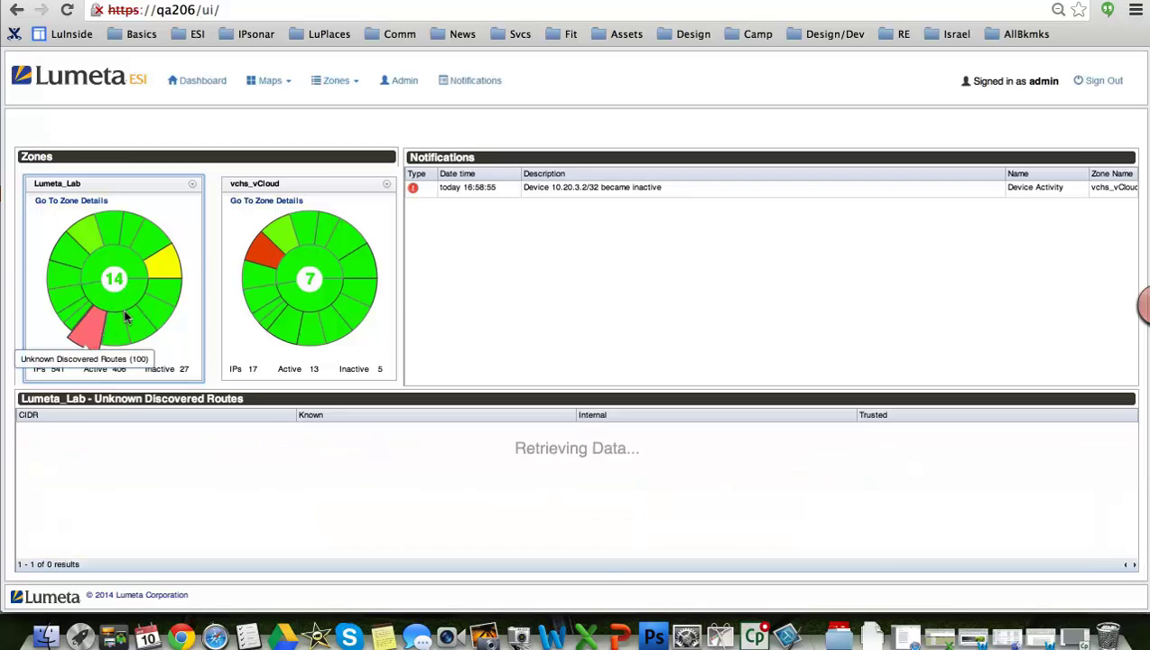
left_click(157, 262)
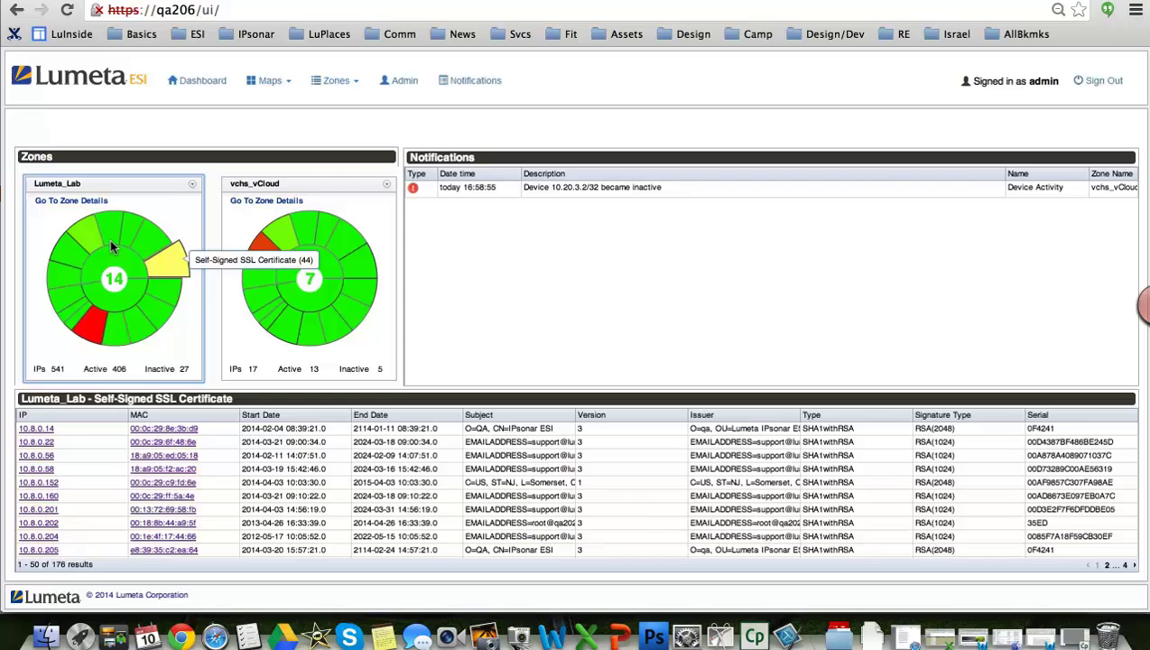
left_click(81, 233)
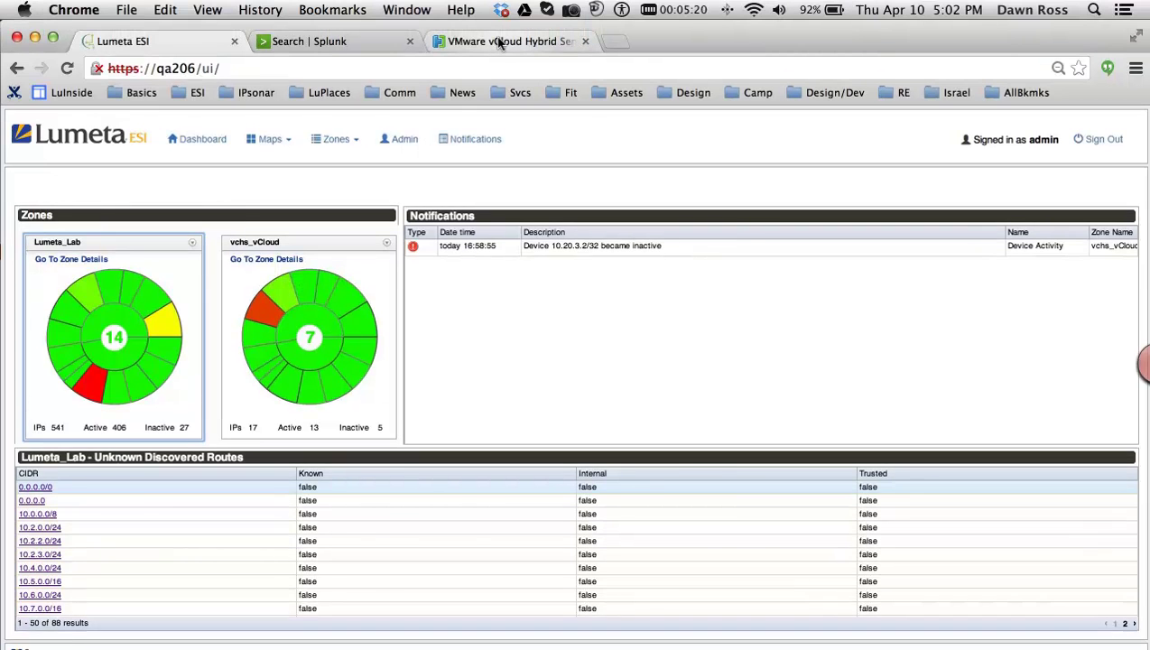
Power on the vyos-router and device2 VMs in vCloud, then return to the Lumeta ESI dashboard
left_click(496, 42)
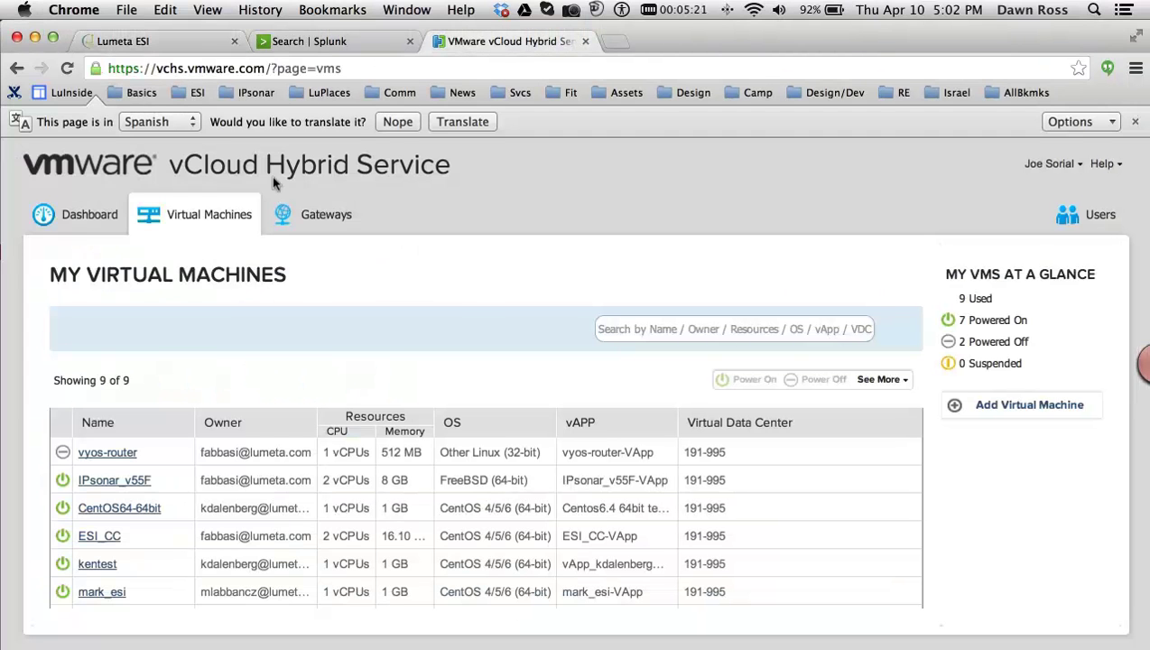
mouse_move(271, 451)
left_click(61, 450)
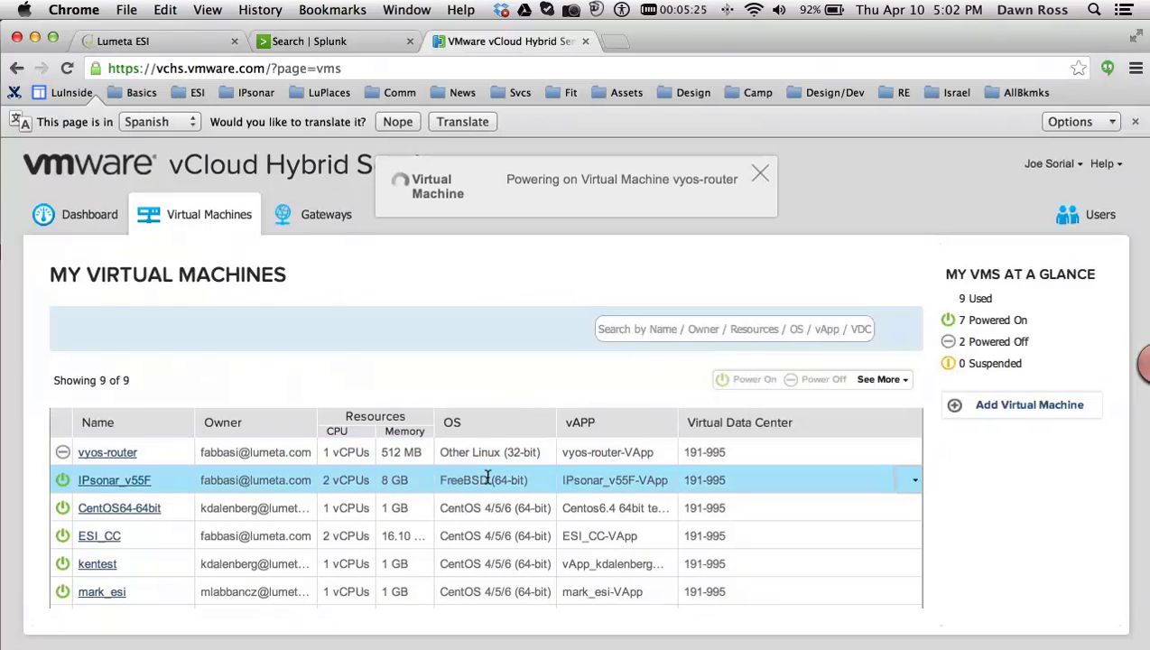
scroll(487, 478, "down", 1)
scroll(487, 480, "down", 1)
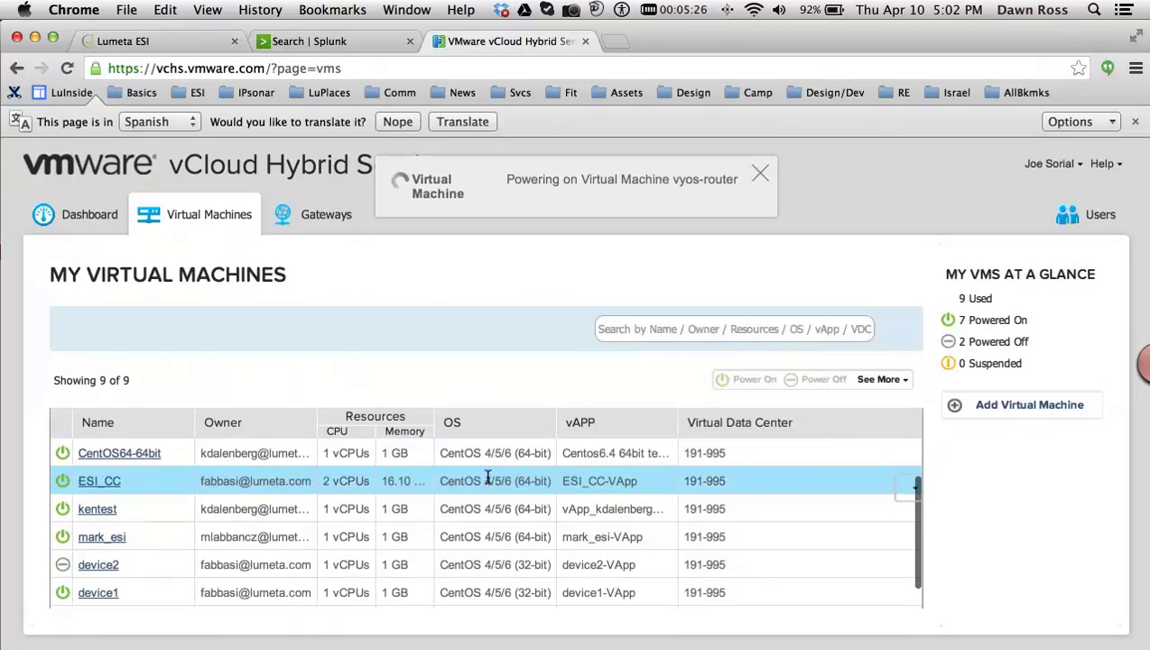
left_click(62, 564)
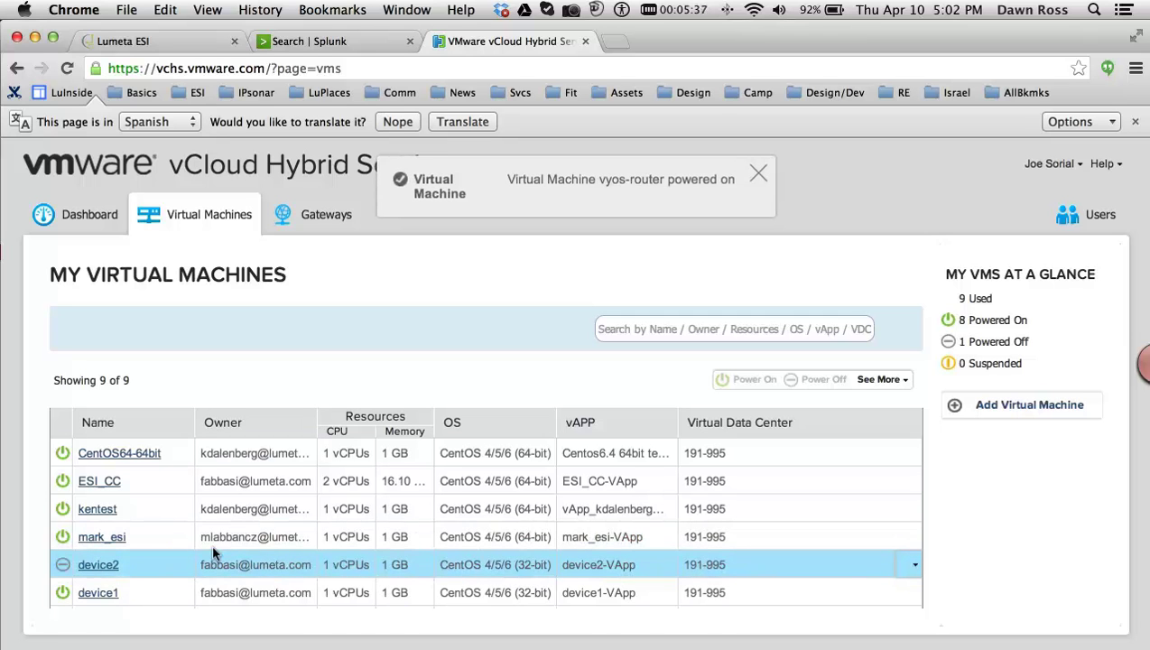
scroll(213, 552, "up", 1)
scroll(214, 552, "up", 1)
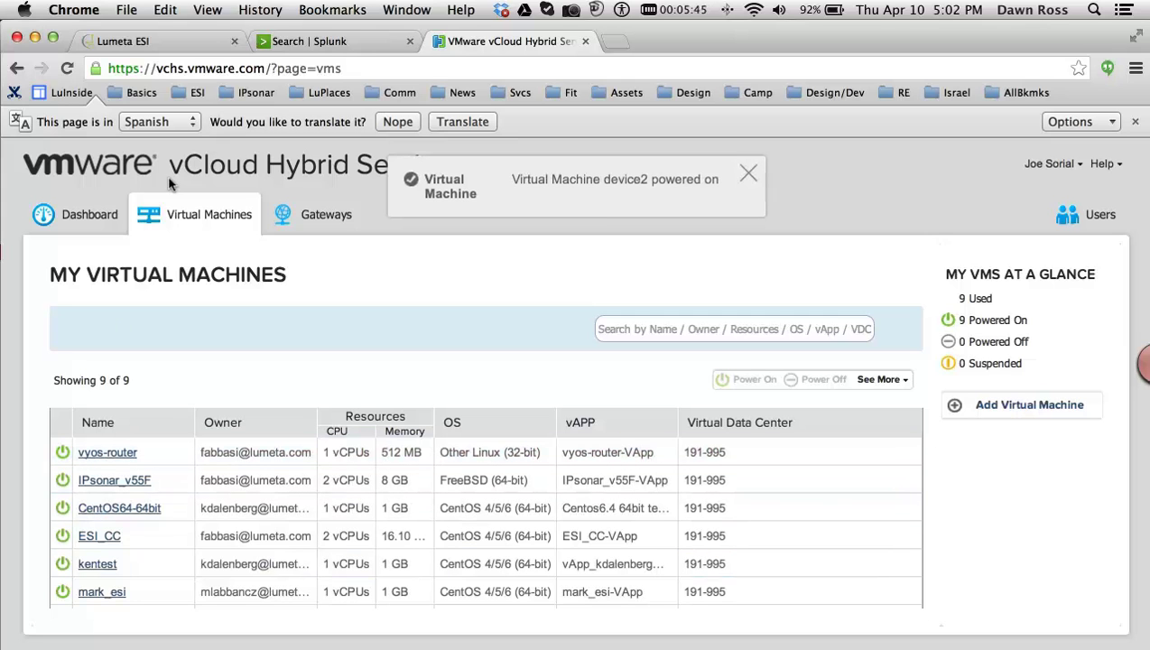
left_click(144, 43)
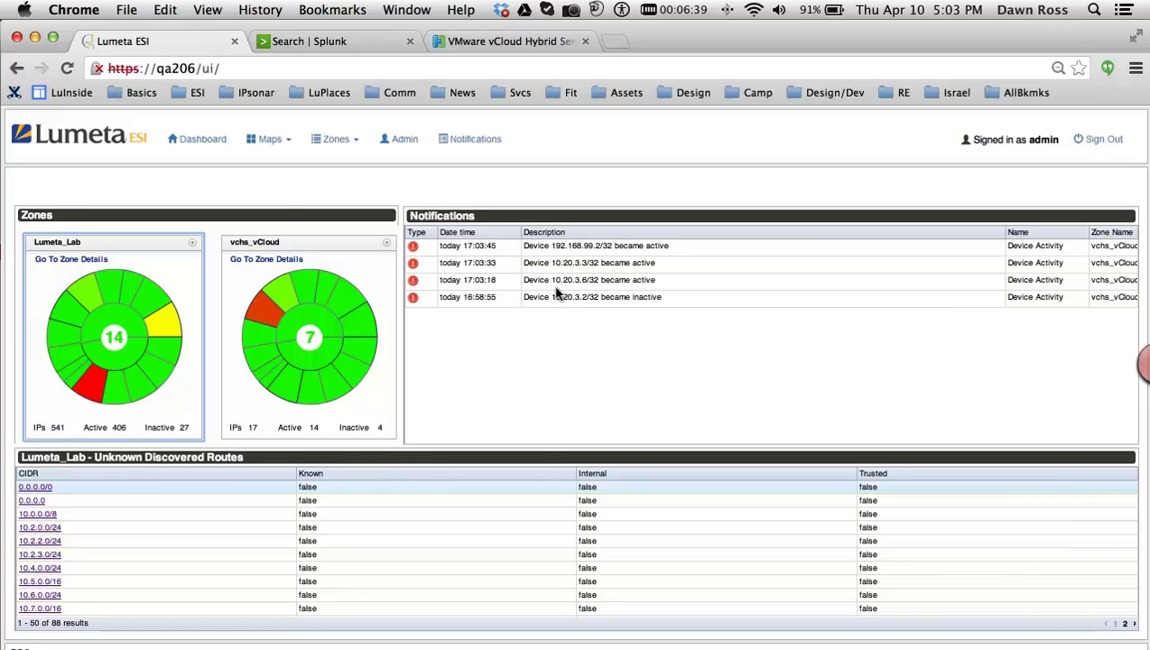
Choose vchs_vCloud from the Maps dropdown to show that zone's network map
left_click(260, 138)
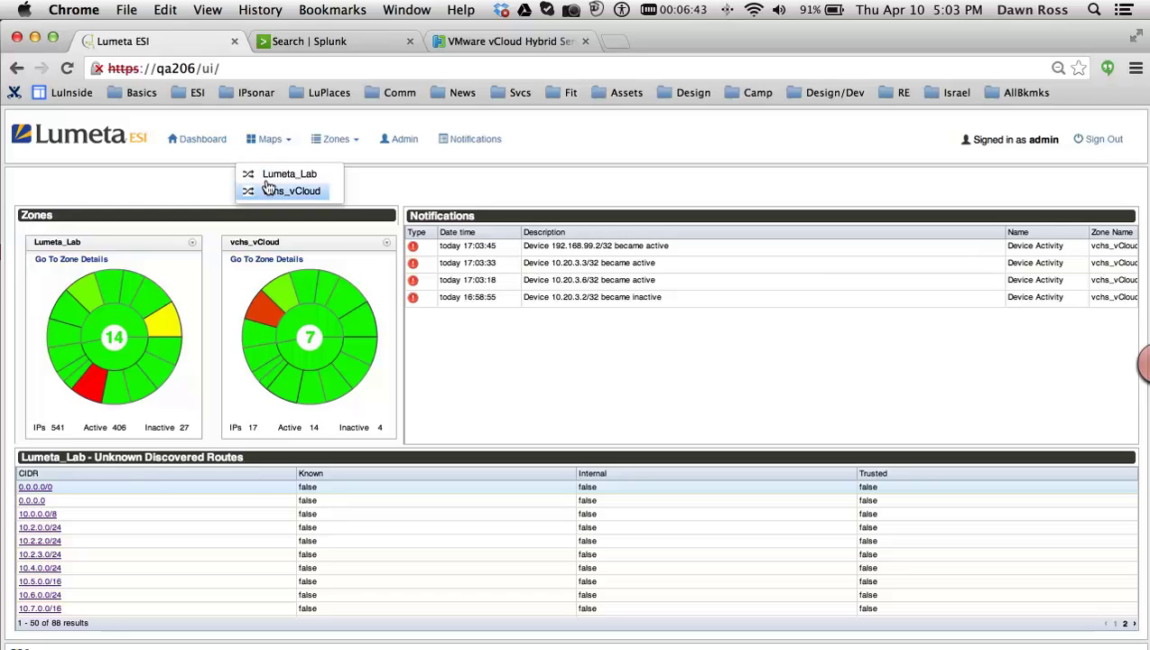
left_click(267, 189)
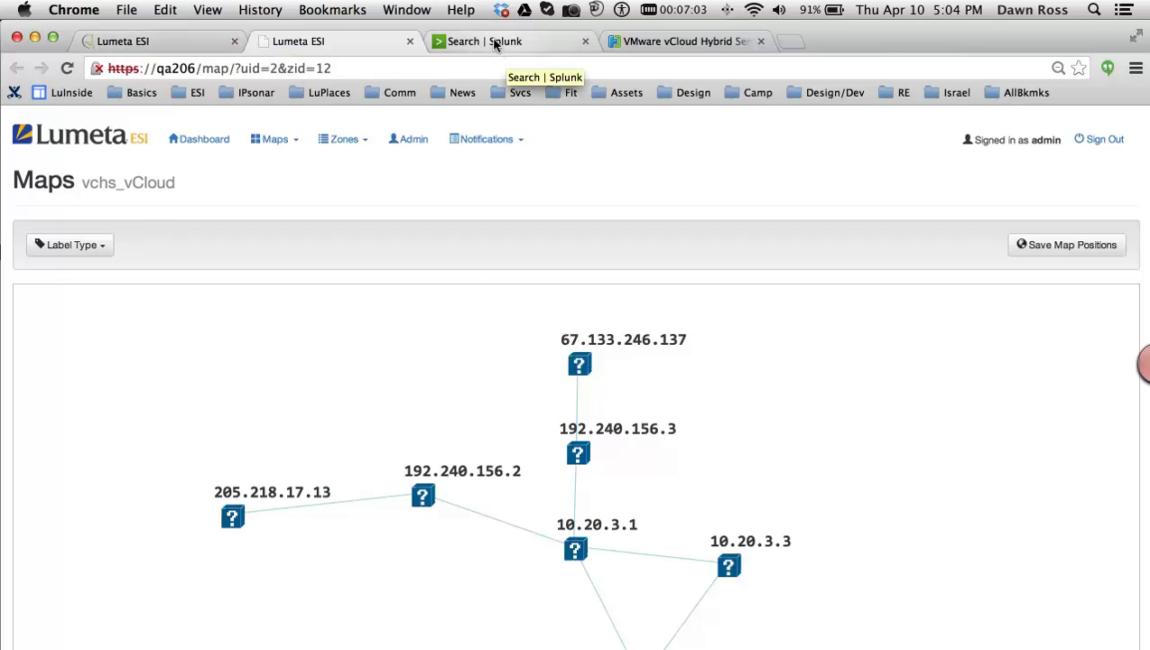
Check the Lumeta dashboard, then view Splunk's ESICCDemo-001 discovery event search results
left_click(122, 40)
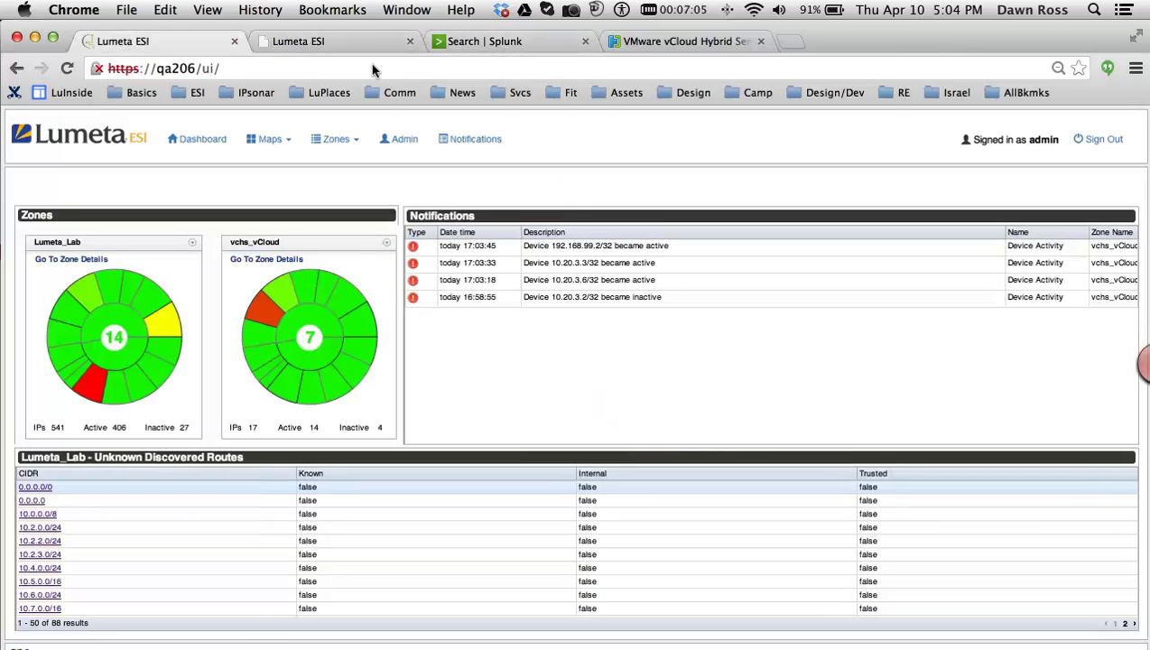
left_click(487, 41)
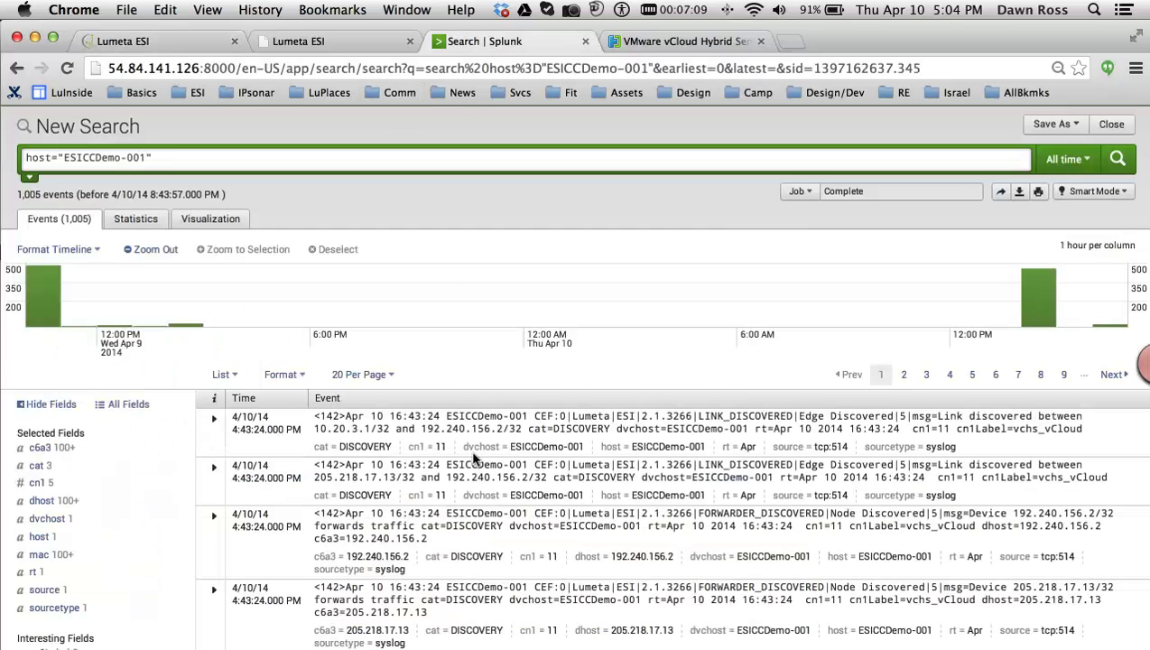